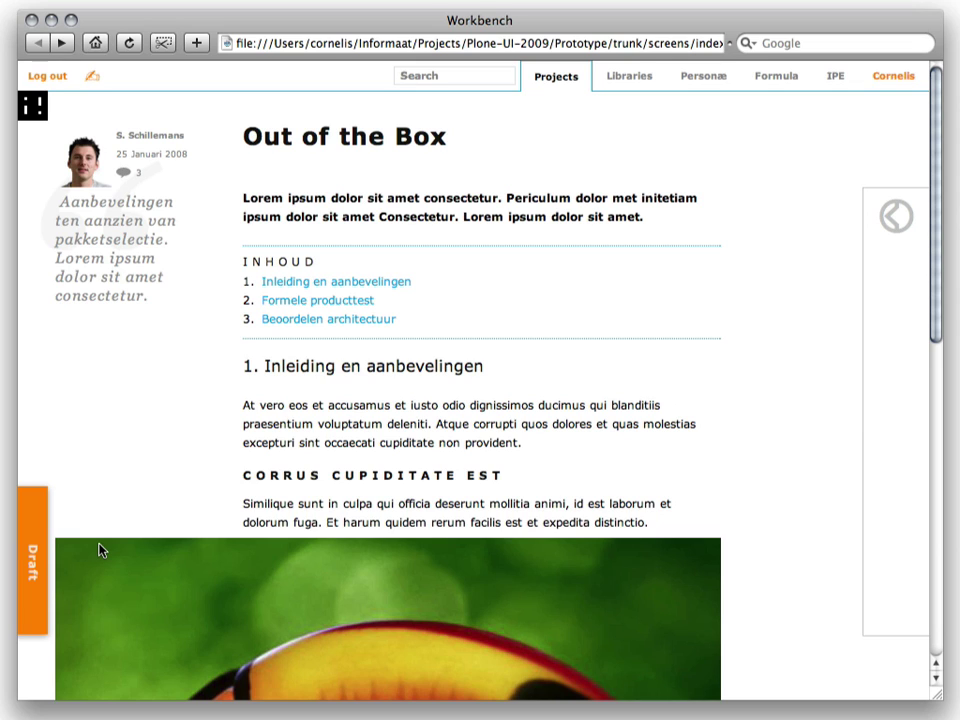
# Open the Draft workflow panel, place the cursor in its revision note field and apply the panel.
pyautogui.click(40, 568)
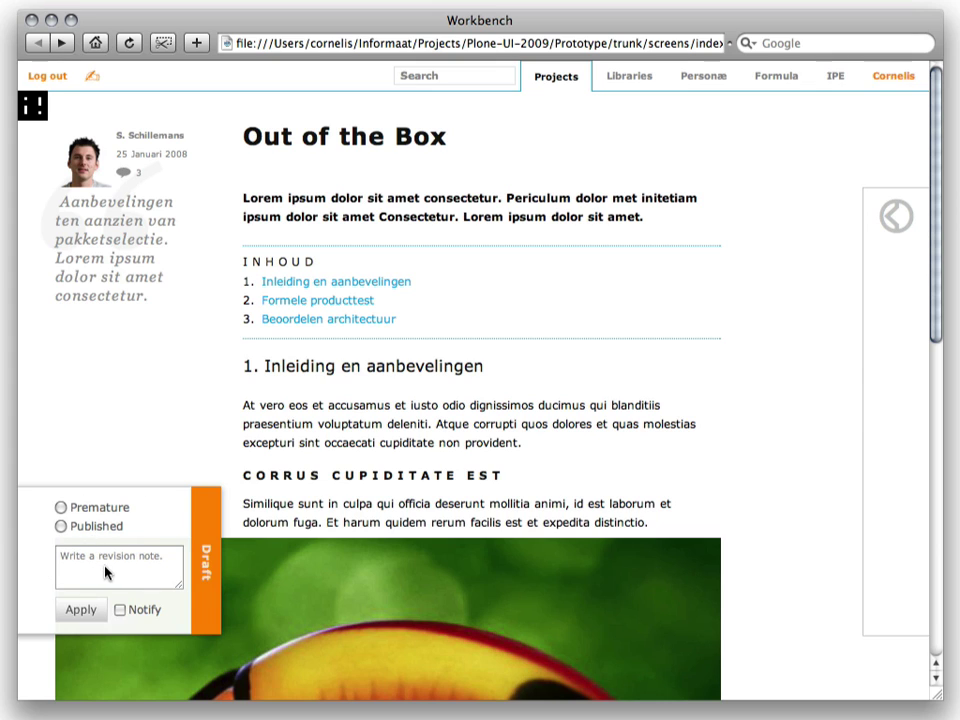
pyautogui.click(141, 549)
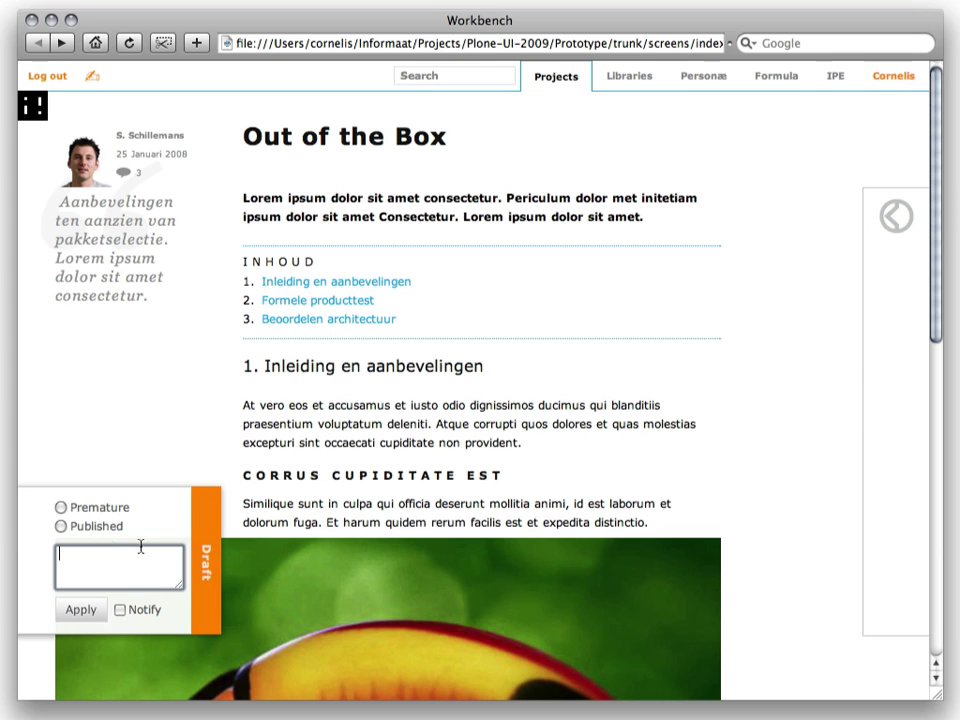
pyautogui.click(92, 620)
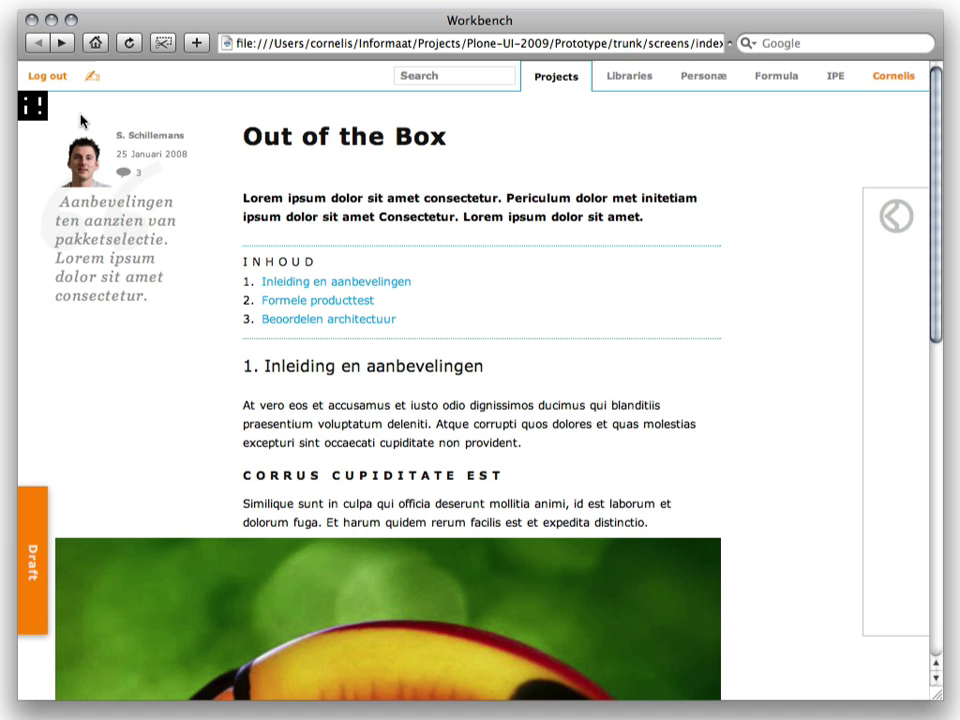
# Switch the "Out of the Box" page to edit mode and look through its page actions and the content types that can be added.
pyautogui.click(86, 76)
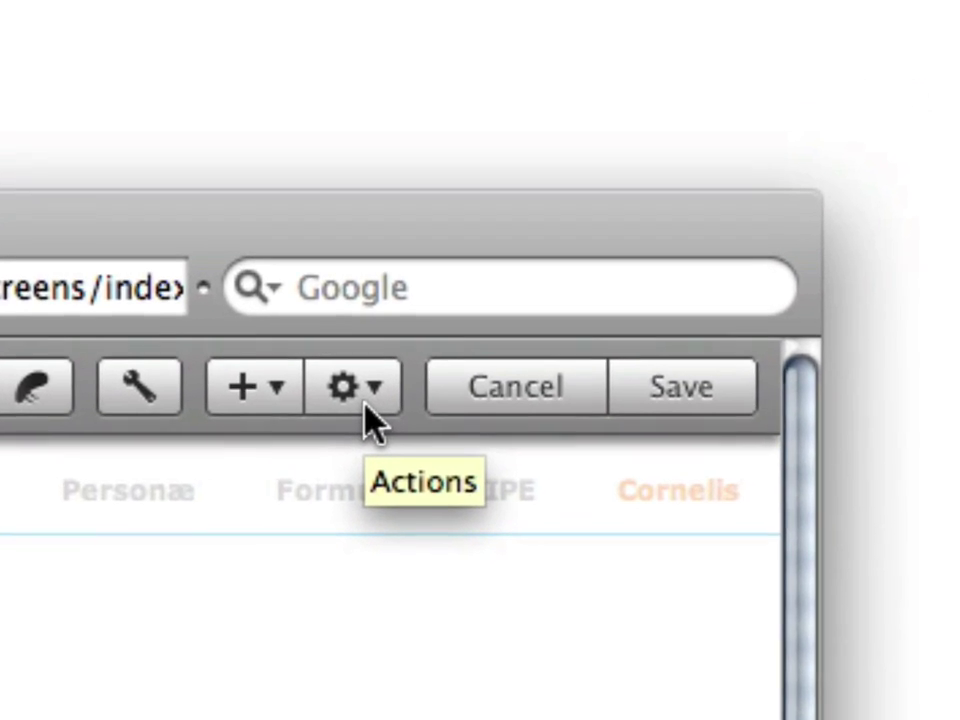
pyautogui.click(428, 350)
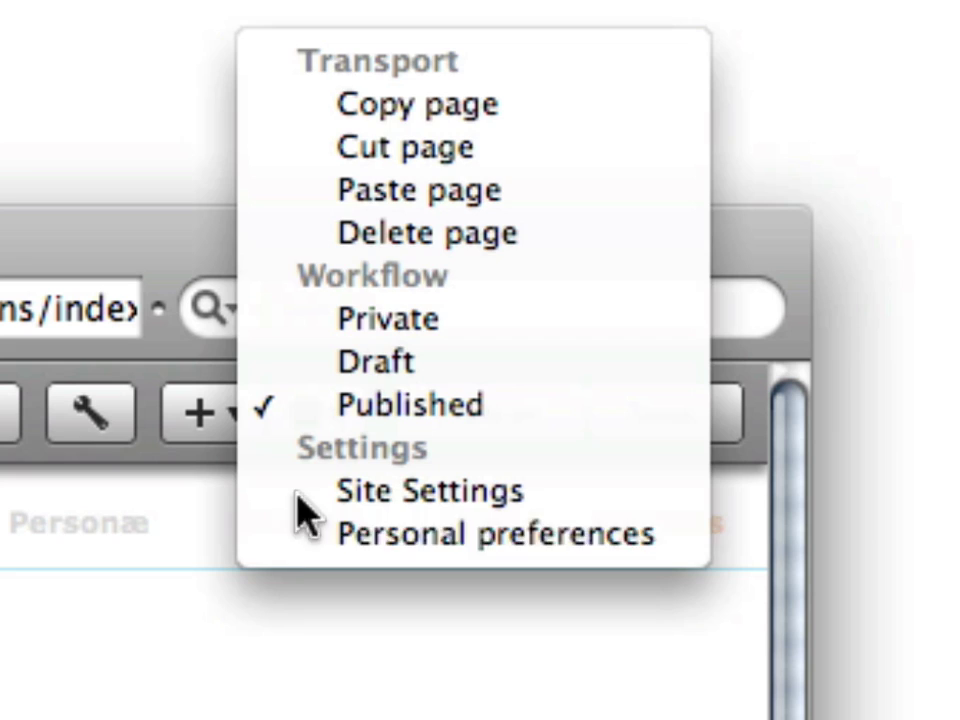
pyautogui.click(272, 407)
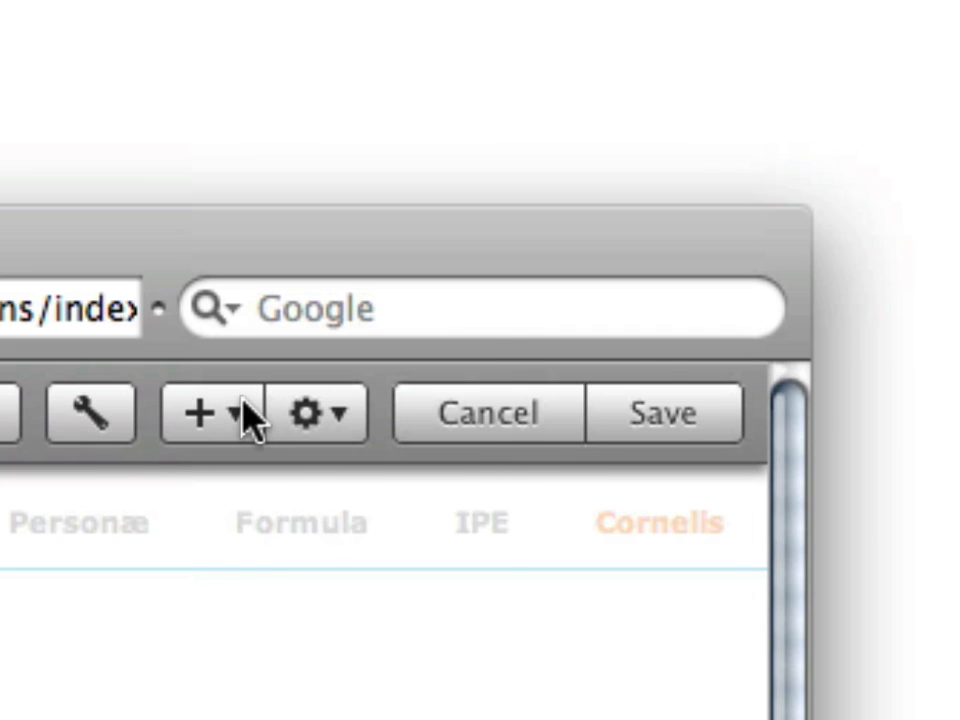
pyautogui.click(246, 407)
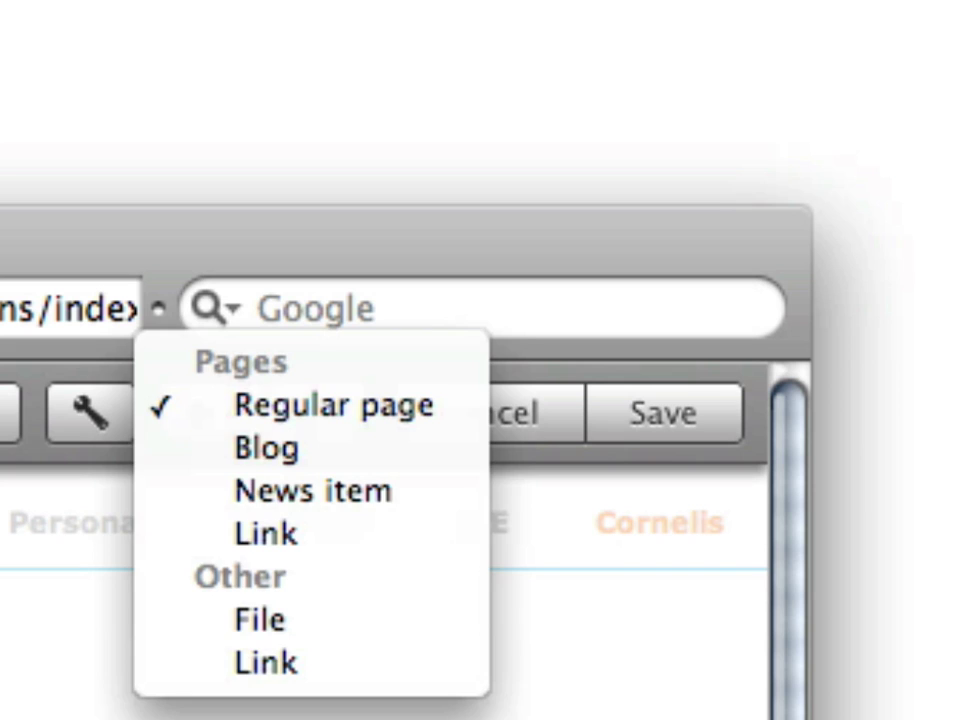
pyautogui.press('Escape')
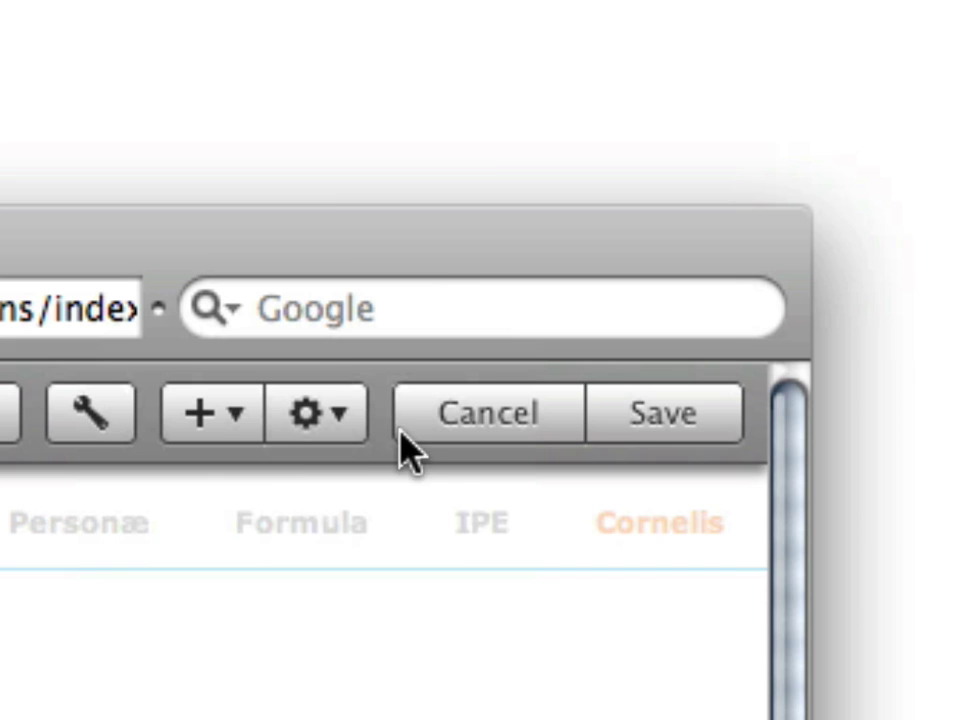
pyautogui.click(328, 433)
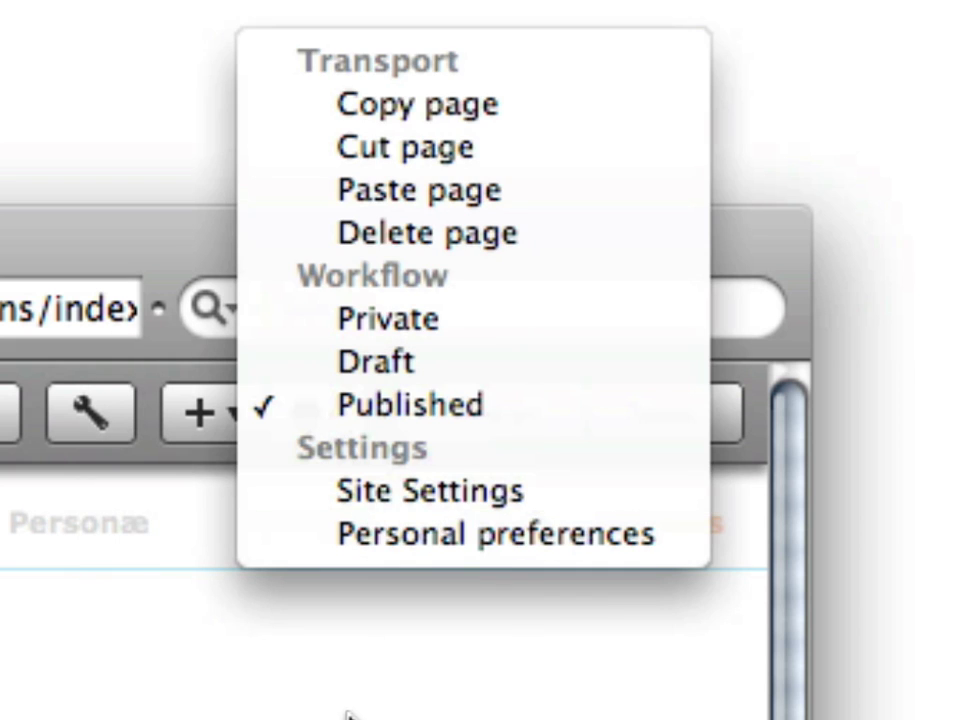
pyautogui.click(384, 422)
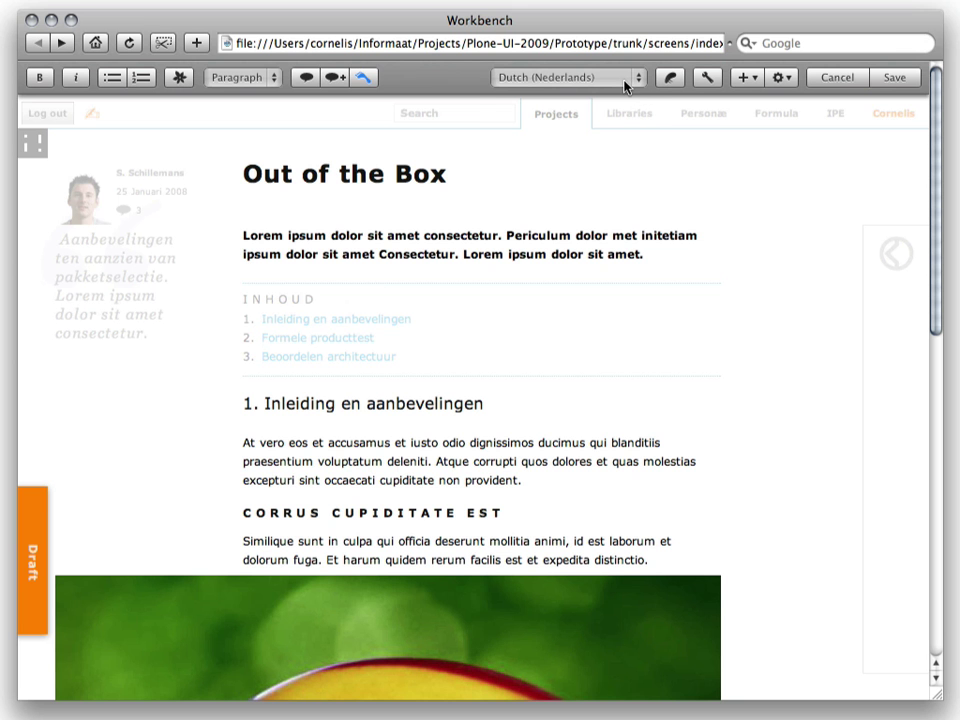
# Examine the list of languages available for the page, keeping Dutch (Nederlands).
pyautogui.click(624, 80)
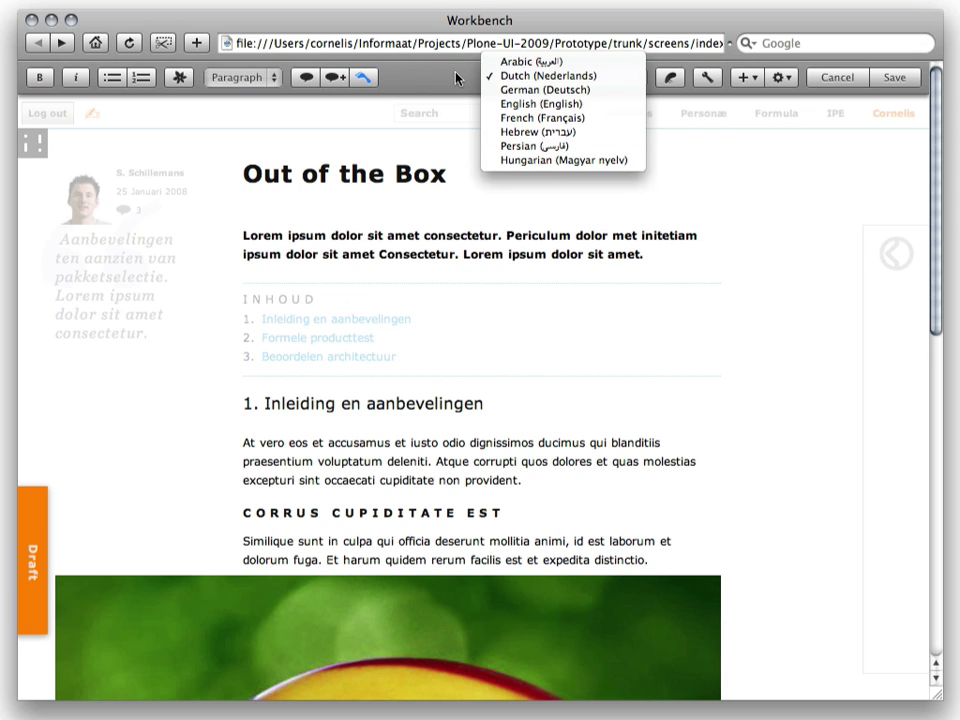
pyautogui.click(427, 78)
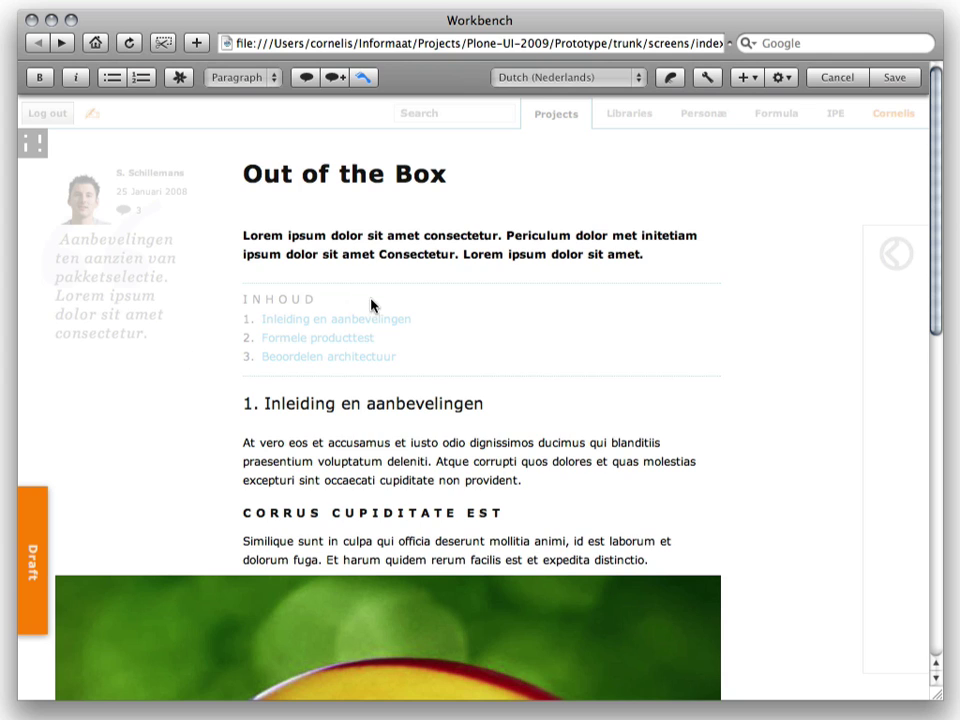
pyautogui.click(560, 80)
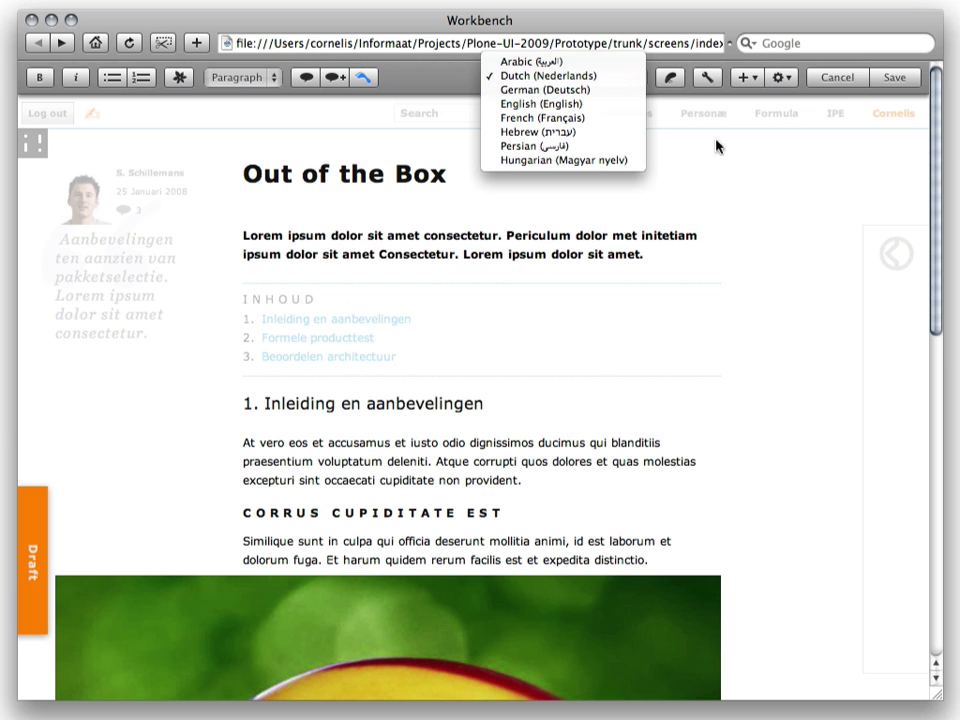
pyautogui.click(719, 169)
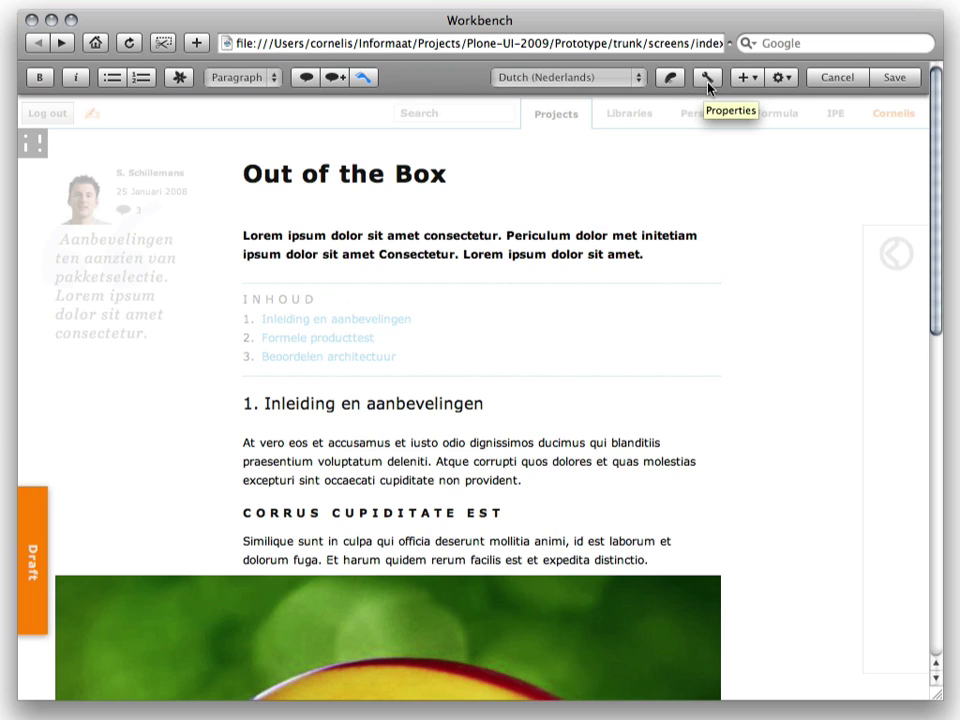
# Open the page properties, go through the Meta fields and the creation date's month options, and close the properties again.
pyautogui.click(708, 84)
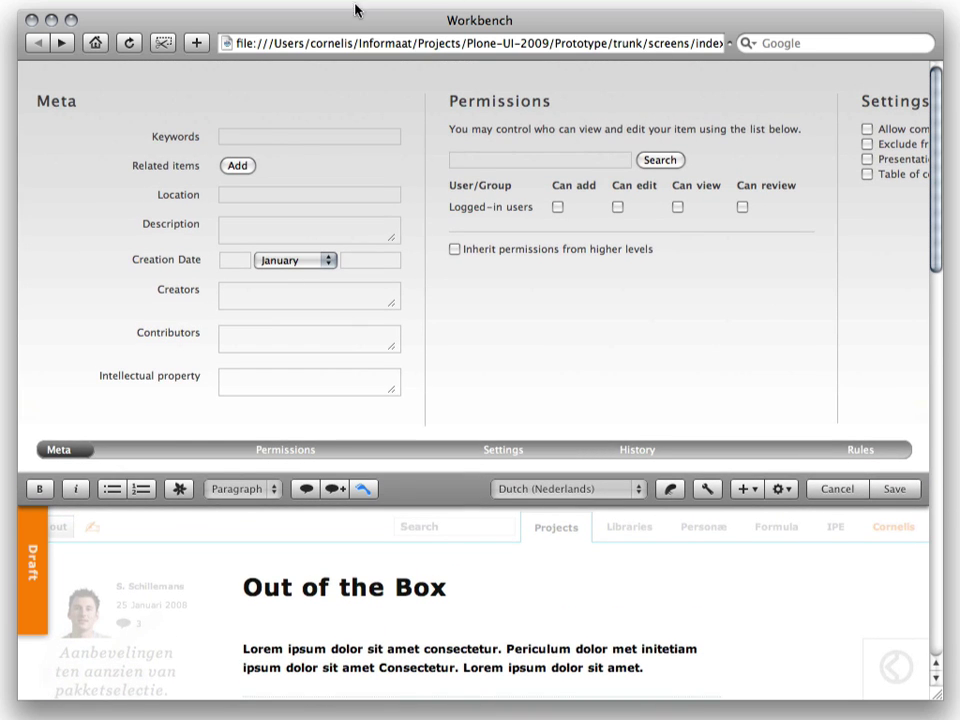
pyautogui.click(255, 142)
pyautogui.press('Tab')
pyautogui.press('Tab')
pyautogui.press('Tab')
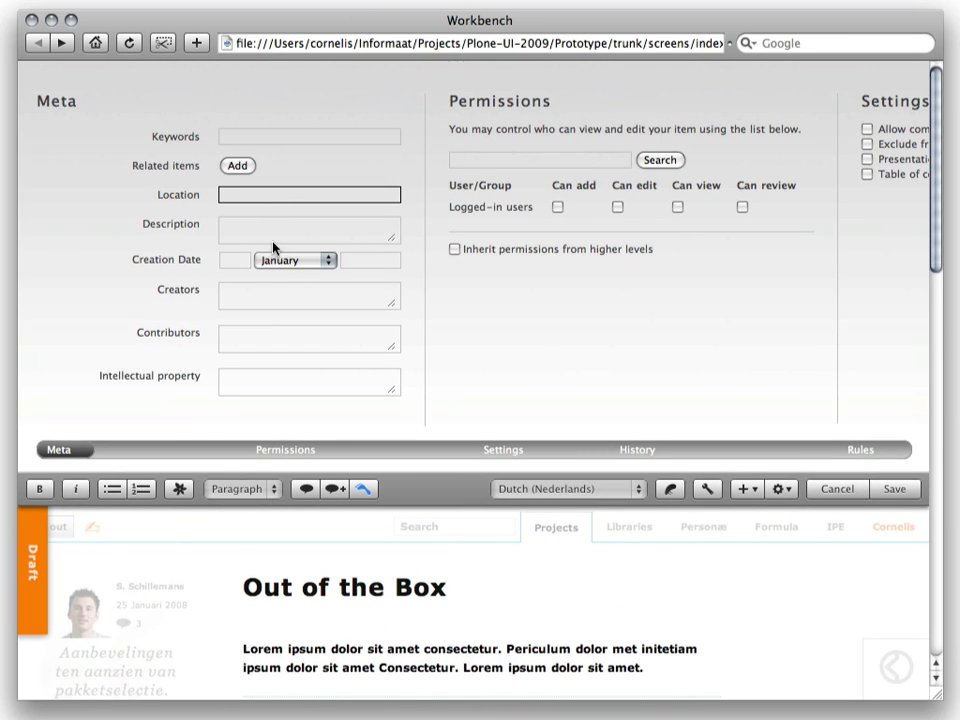
pyautogui.click(328, 261)
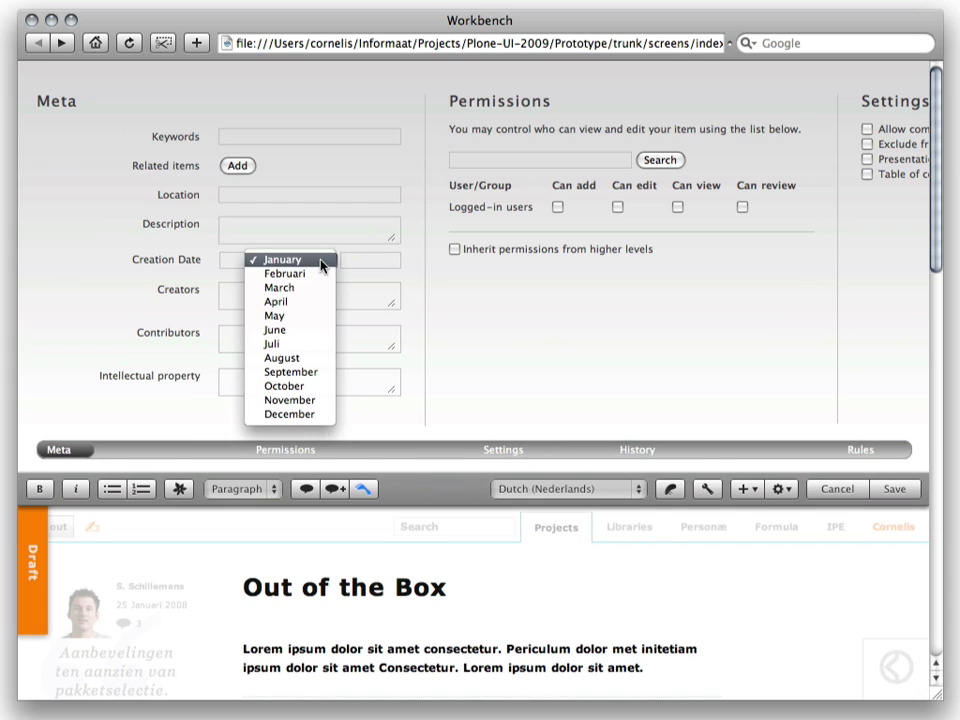
pyautogui.click(257, 294)
pyautogui.click(257, 294)
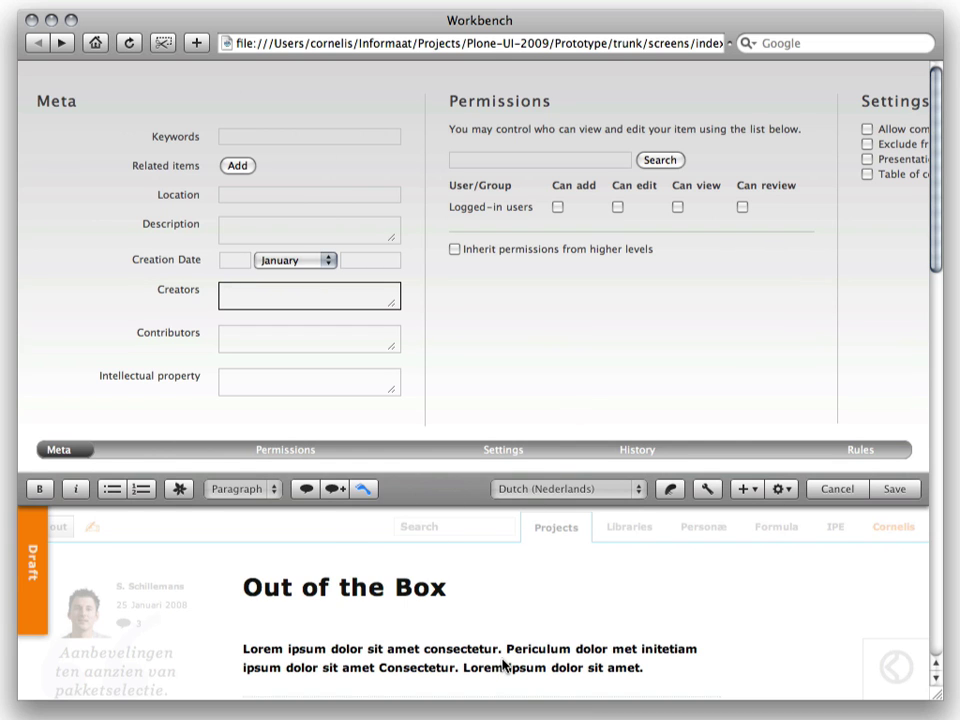
pyautogui.moveTo(67, 457); pyautogui.dragTo(86, 474)
pyautogui.click(706, 490)
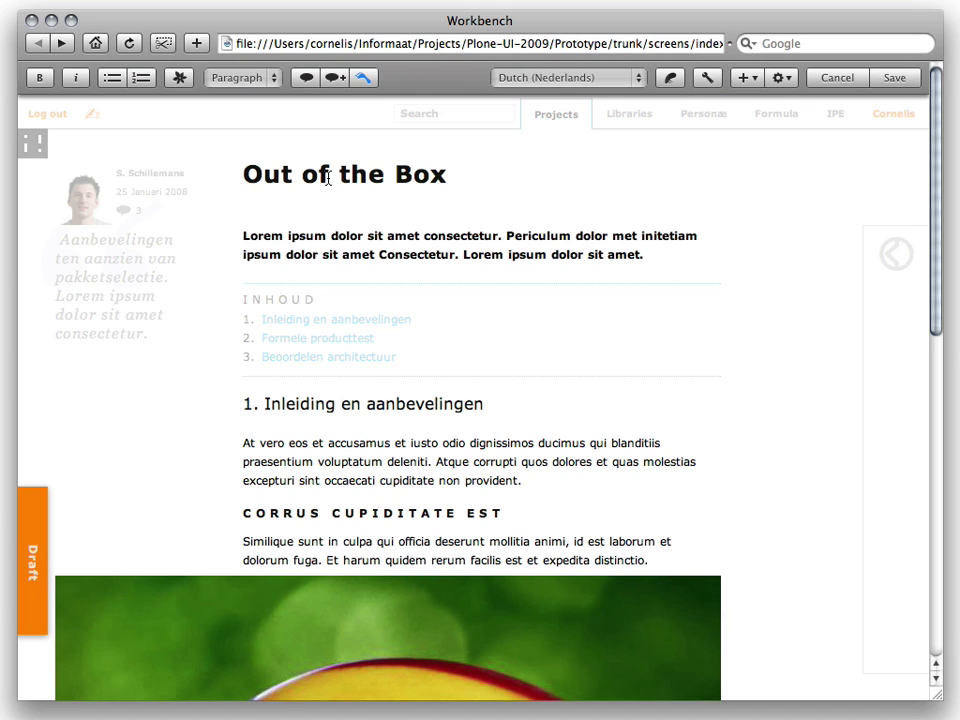
# Check which paragraph and header styles are available for the page text.
pyautogui.click(274, 78)
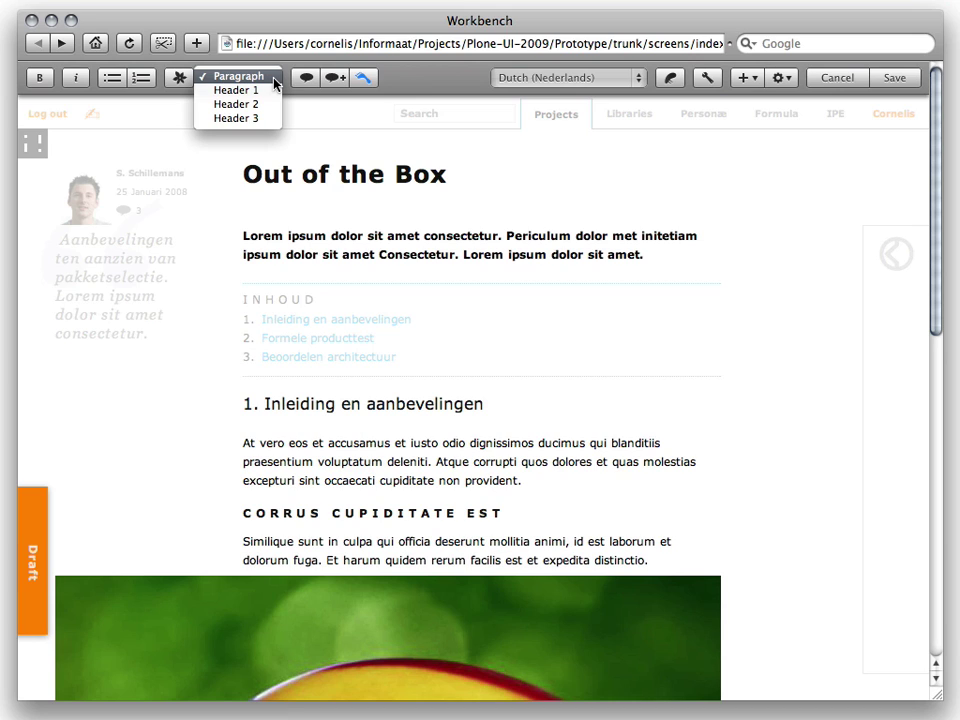
pyautogui.click(272, 79)
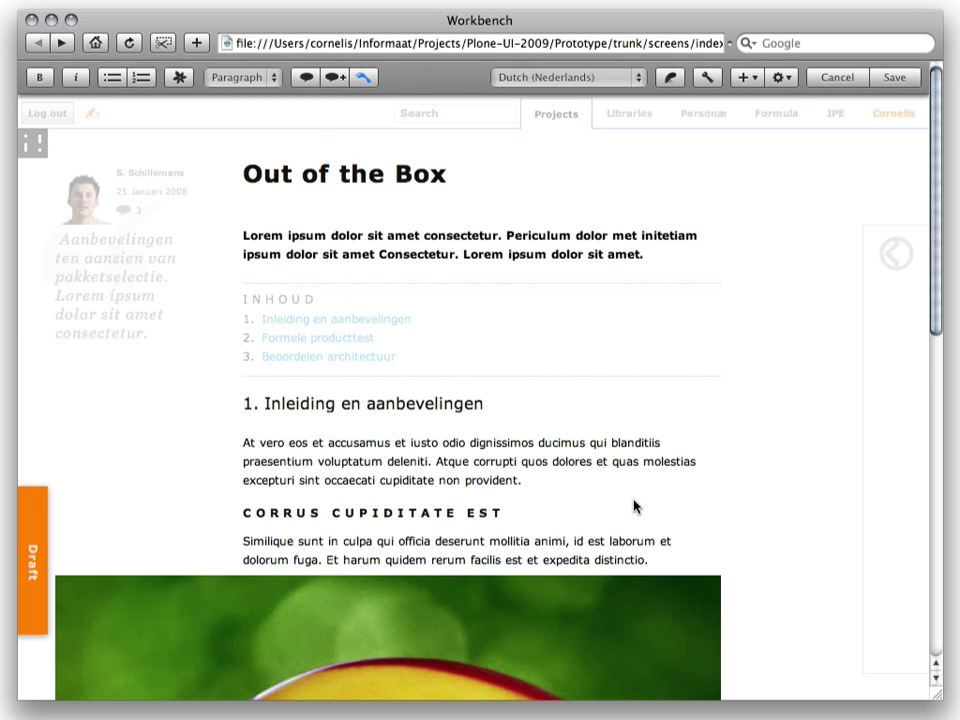
# Try to add a comment to the phrase "placeat facere possimus" in the paragraph below the toucan photo.
pyautogui.scroll(-10, 593, 455)
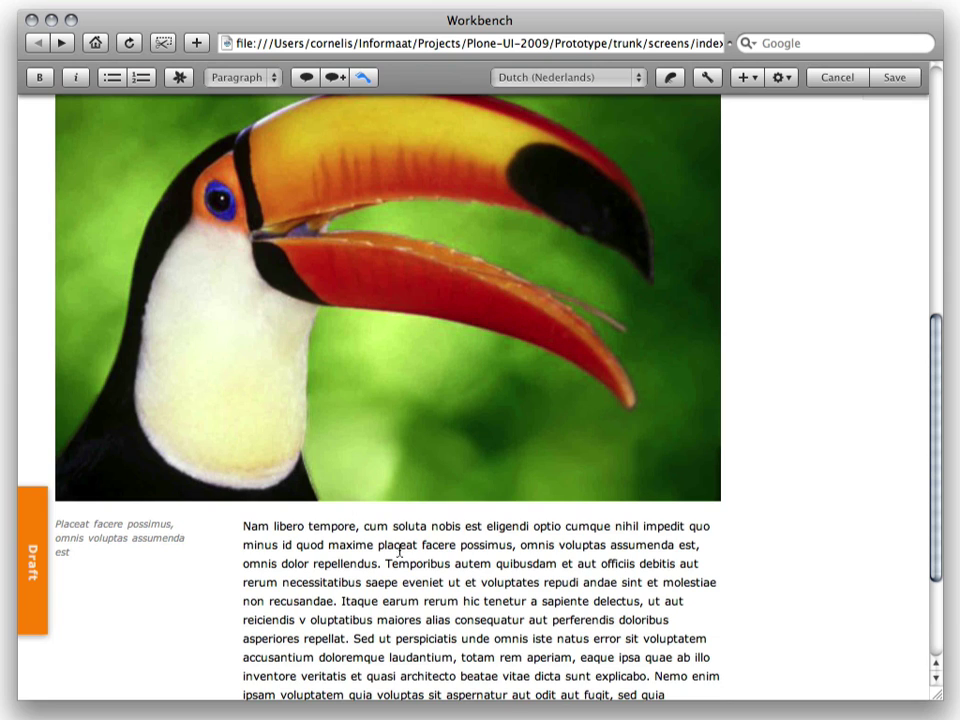
pyautogui.moveTo(377, 545); pyautogui.dragTo(506, 544)
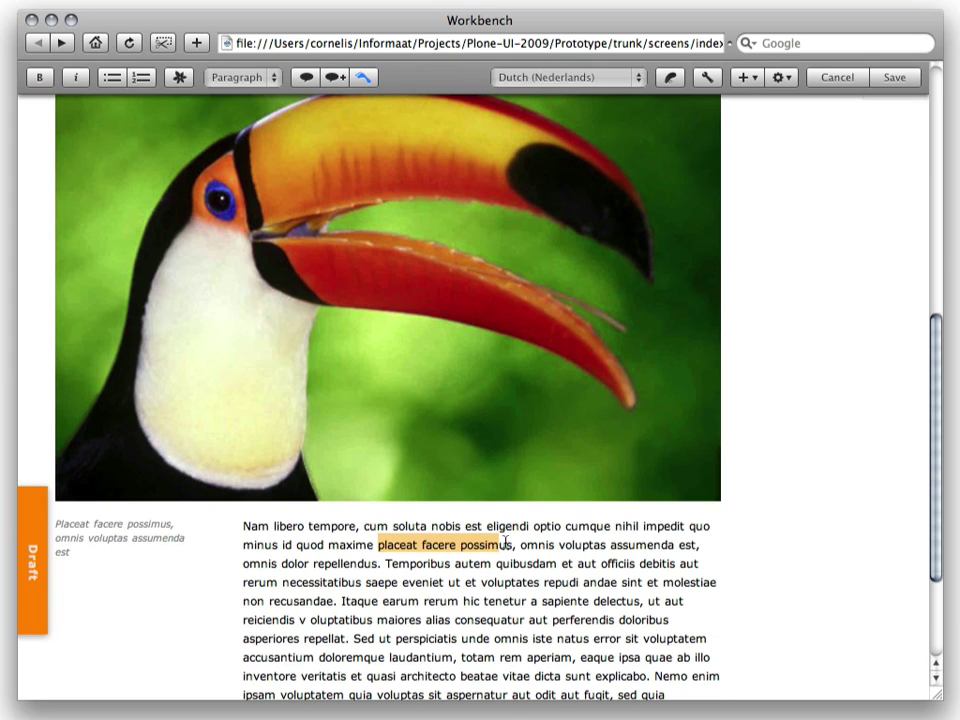
pyautogui.click(334, 77)
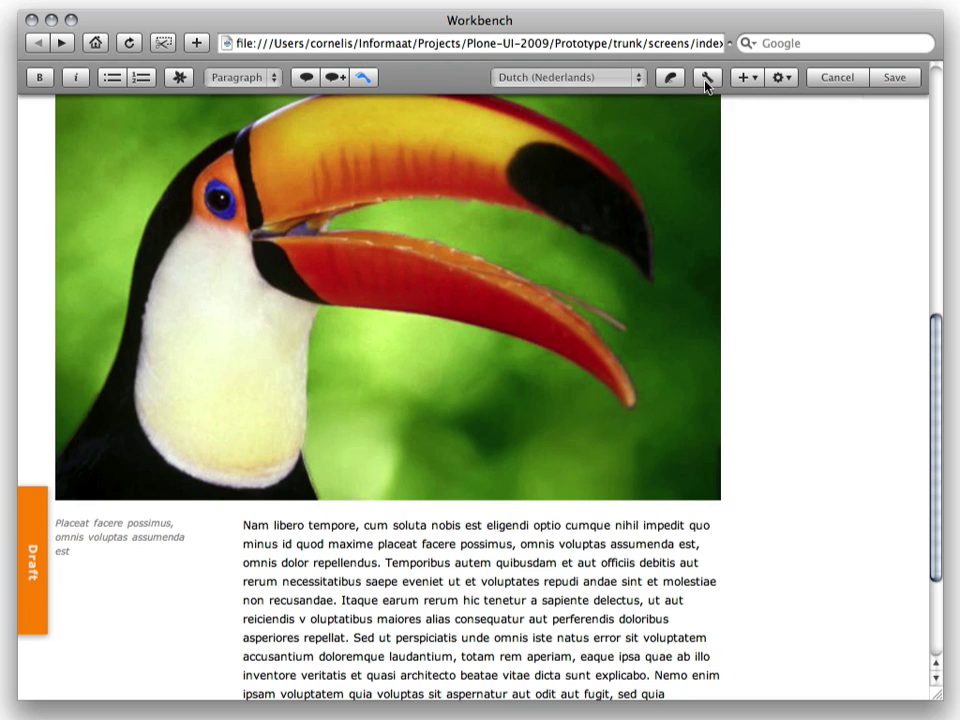
# Open the page's properties dialog on its Meta settings.
pyautogui.click(705, 80)
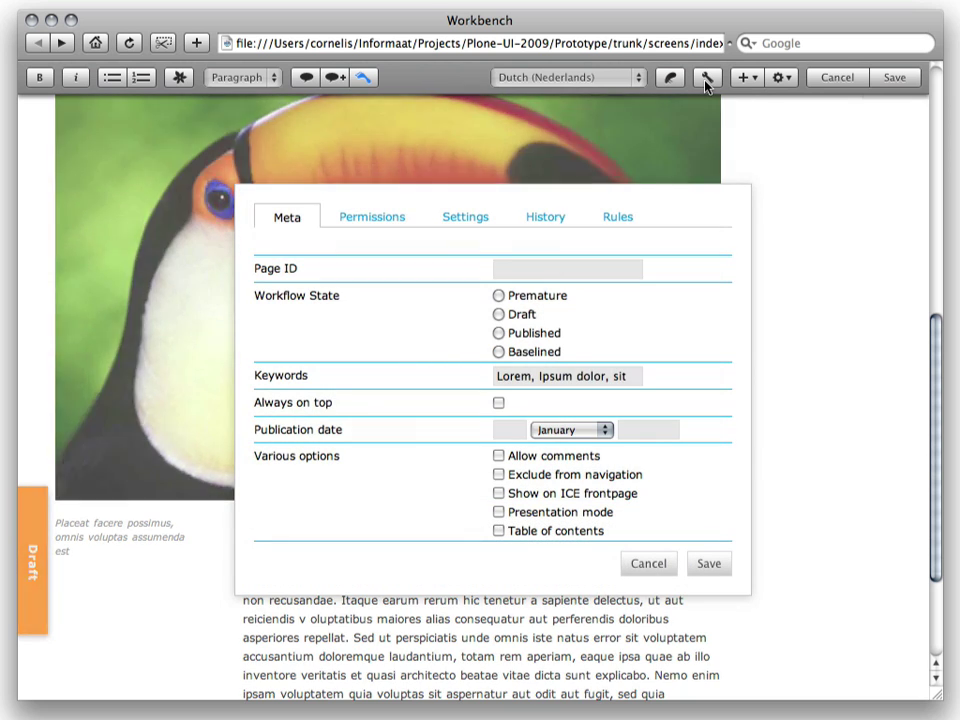